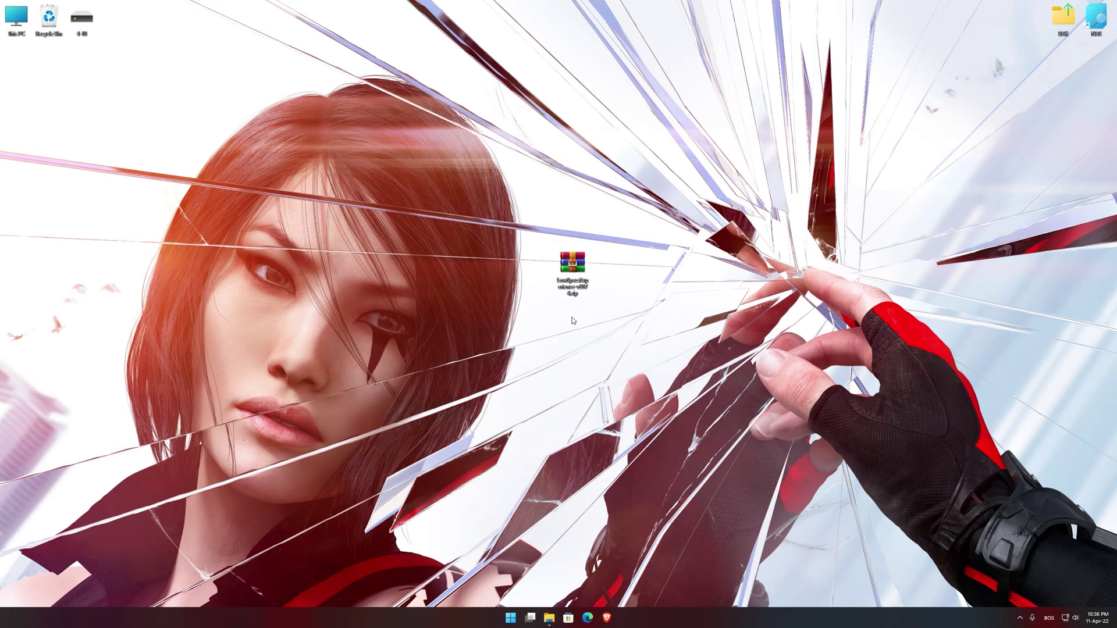
# Extract the downloaded Low Specs Experience archive onto the desktop with Extract Here.
pyautogui.rightClick(574, 266)
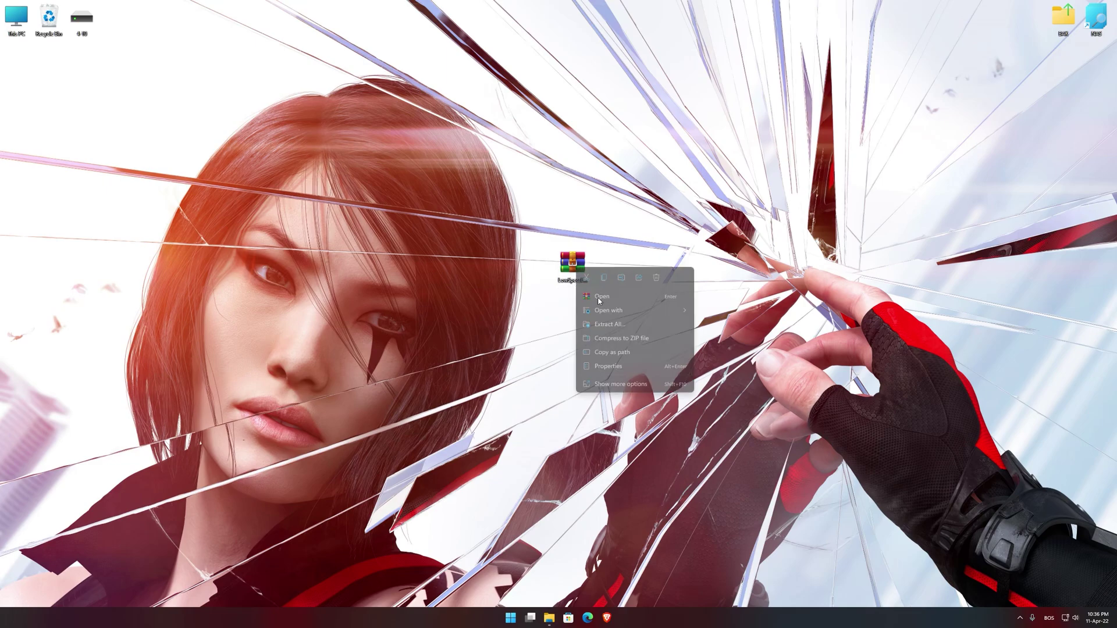
pyautogui.click(685, 386)
pyautogui.click(646, 174)
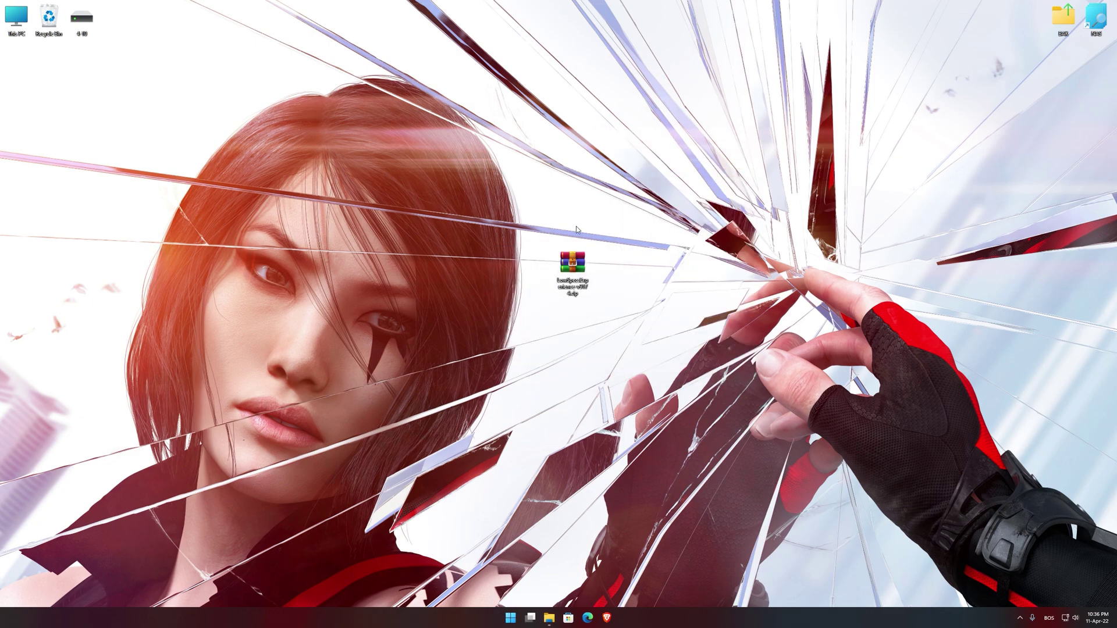
# Install Low Specs Experience from the extracted setup, with both desktop shortcuts.
pyautogui.click(26, 229)
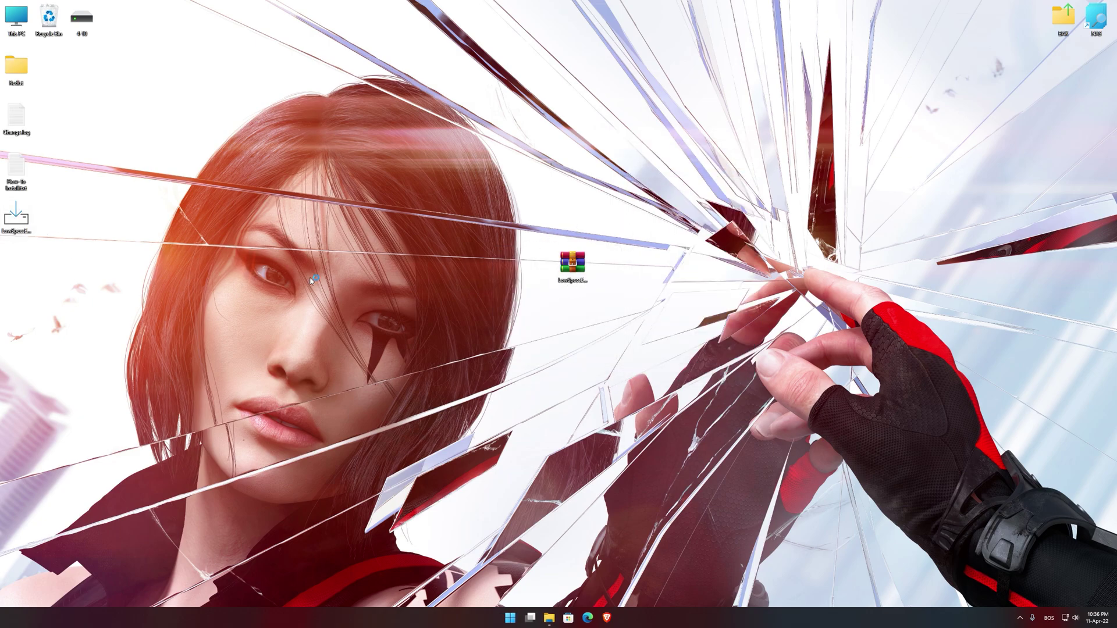
pyautogui.click(630, 394)
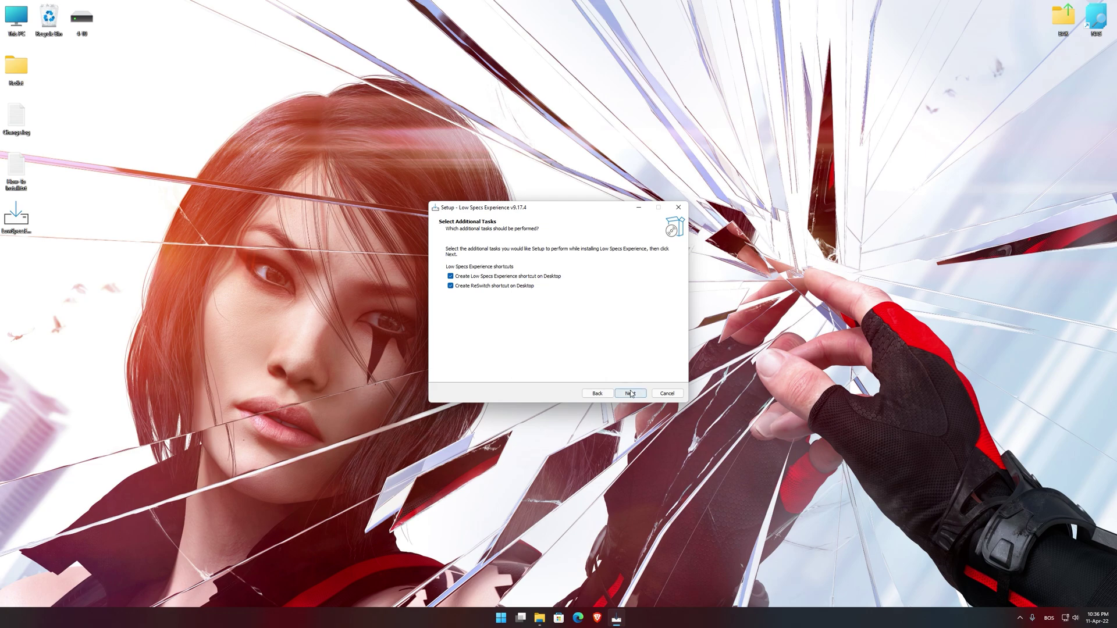
pyautogui.click(630, 393)
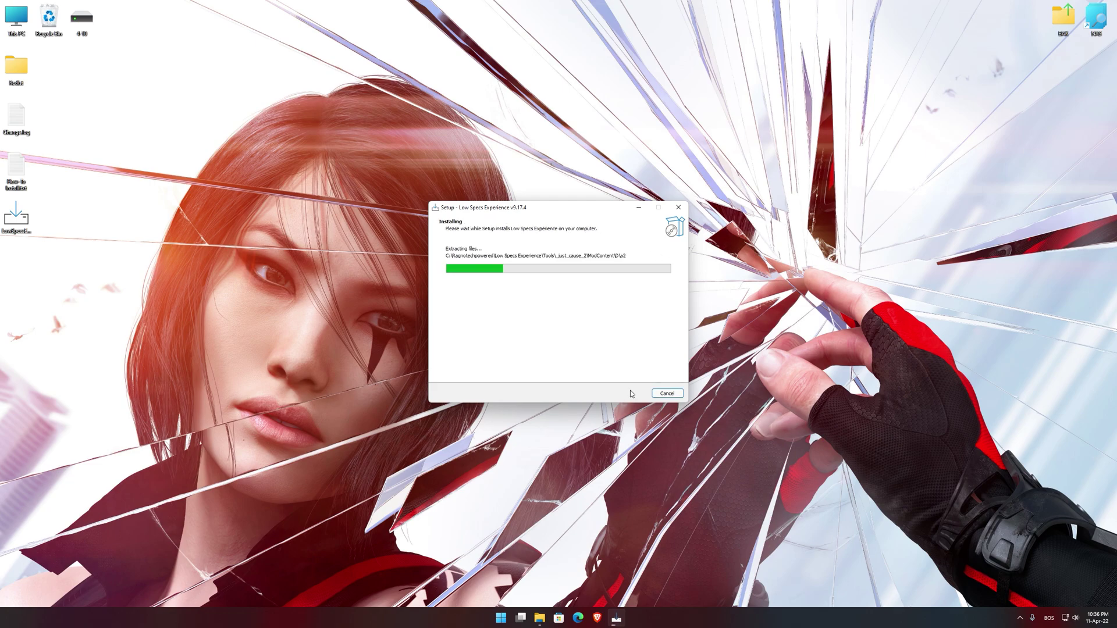
pyautogui.click(630, 393)
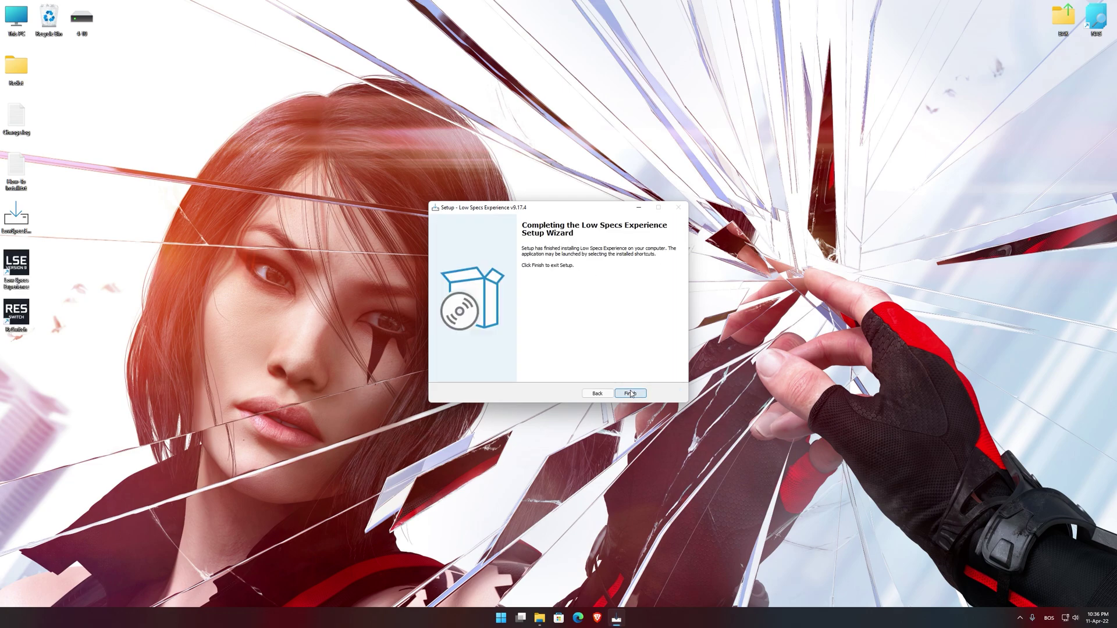
# Launch Low Specs Experience and select Mirror's Edge Catalyst in the Optimization Catalog.
pyautogui.doubleClick(575, 268)
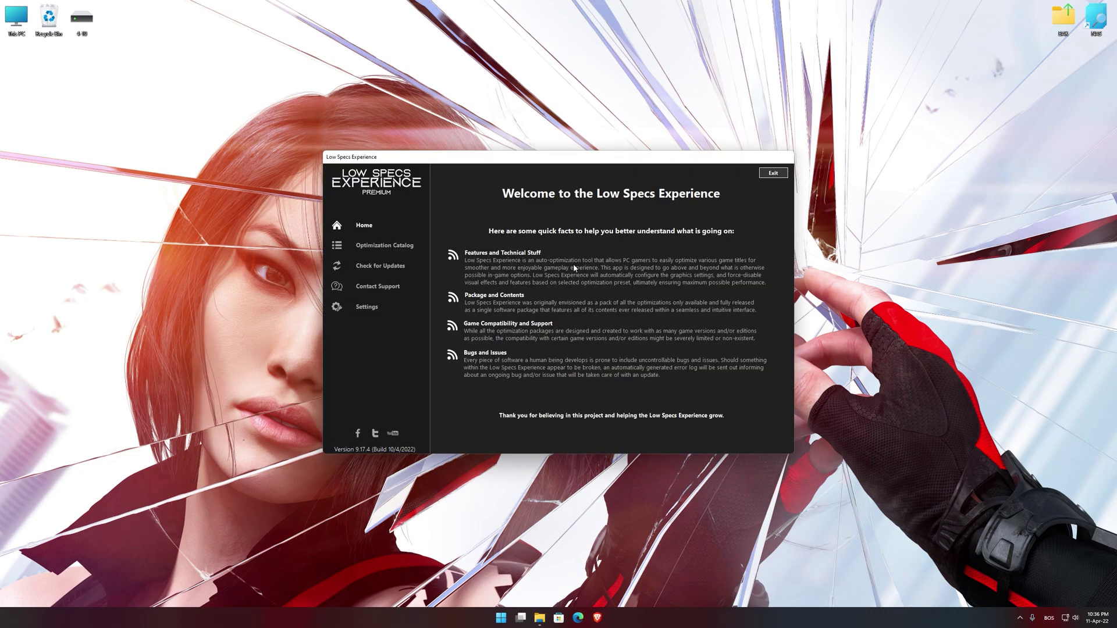
pyautogui.click(379, 253)
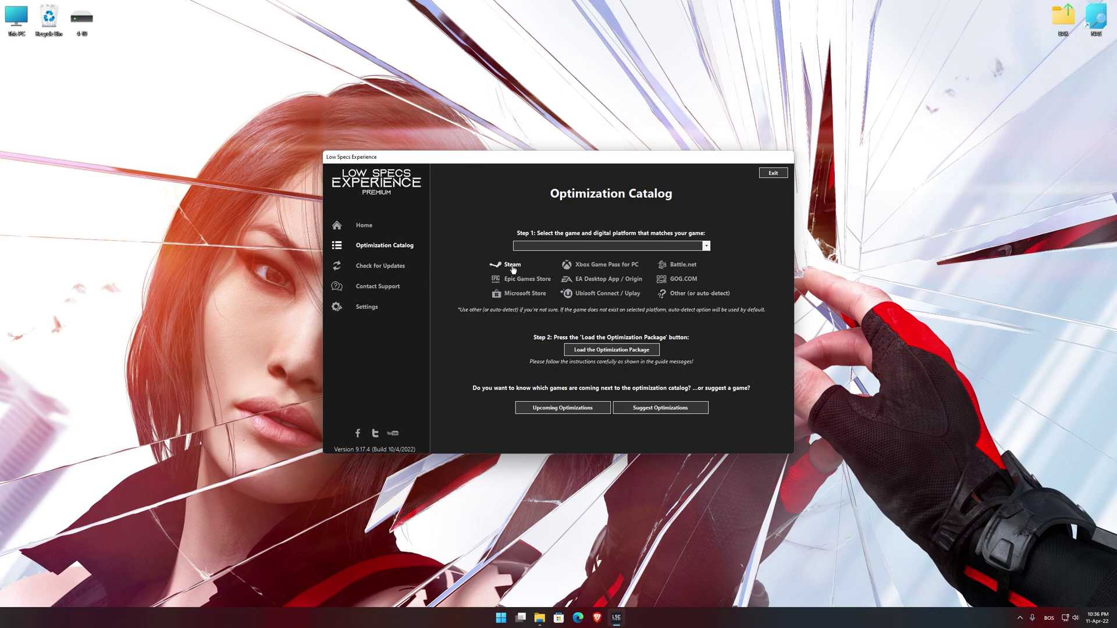
pyautogui.click(531, 246)
pyautogui.scroll(-10, 551, 290)
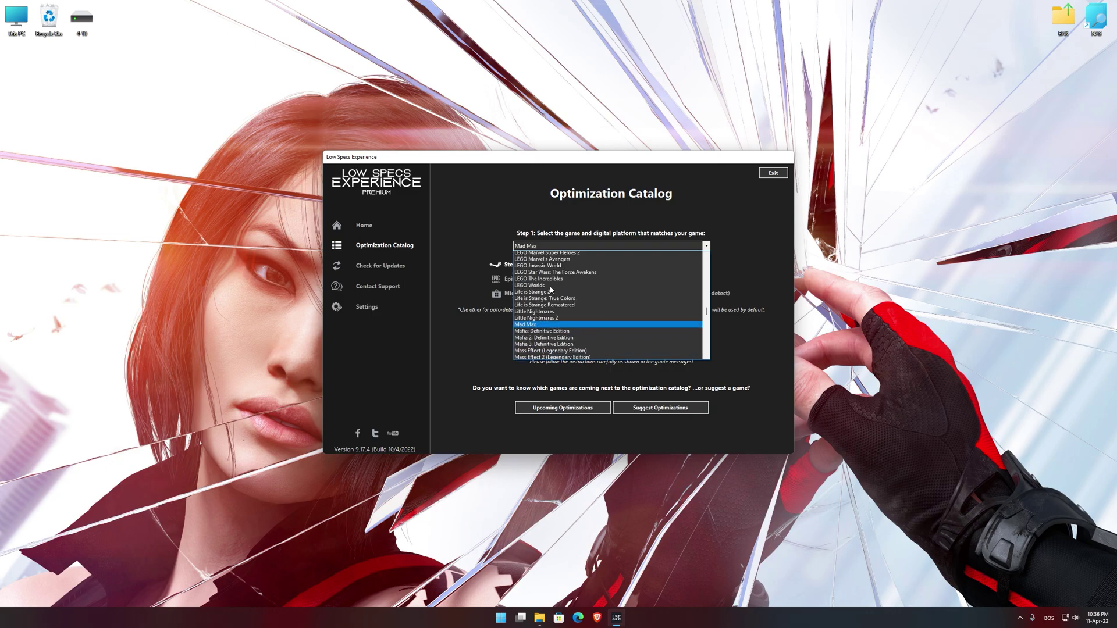
pyautogui.press('Down')
pyautogui.press('Down')
pyautogui.press('Down')
pyautogui.press('Down')
pyautogui.press('Down')
pyautogui.press('Down')
pyautogui.press('Down')
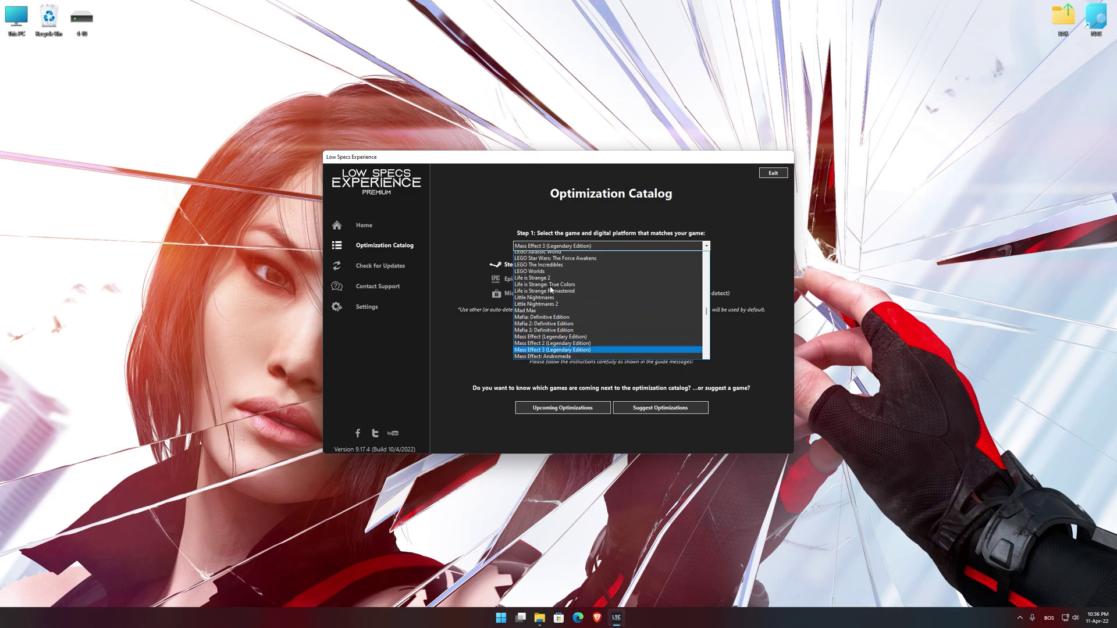
pyautogui.press('Down')
pyautogui.press('Down')
pyautogui.scroll(-2, 551, 289)
pyautogui.scroll(-1, 550, 288)
pyautogui.scroll(-1, 551, 288)
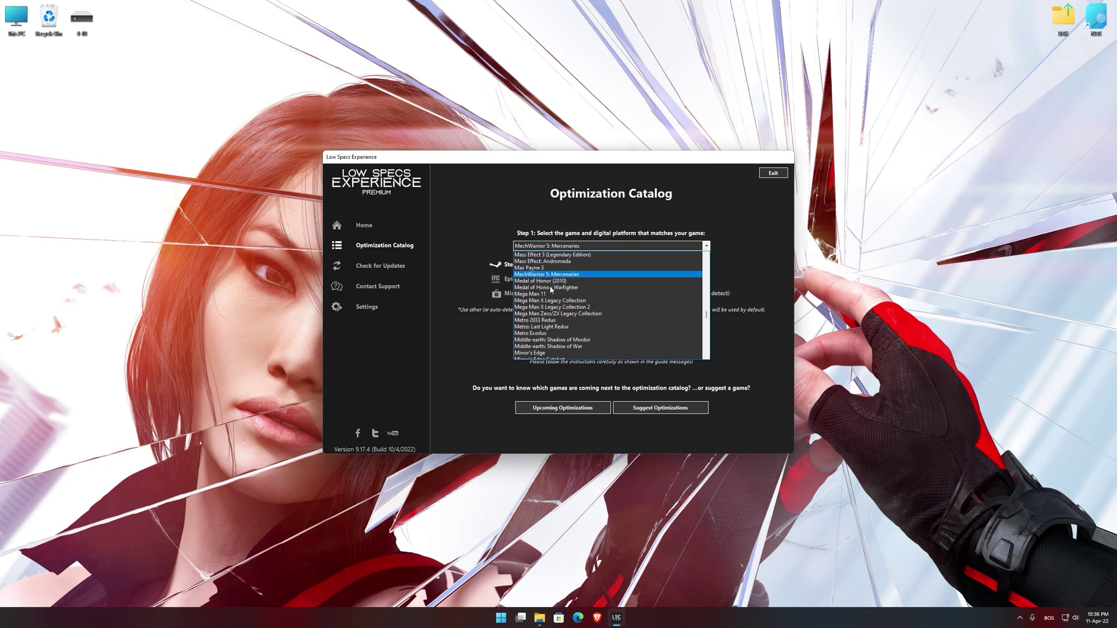
pyautogui.scroll(-2, 550, 289)
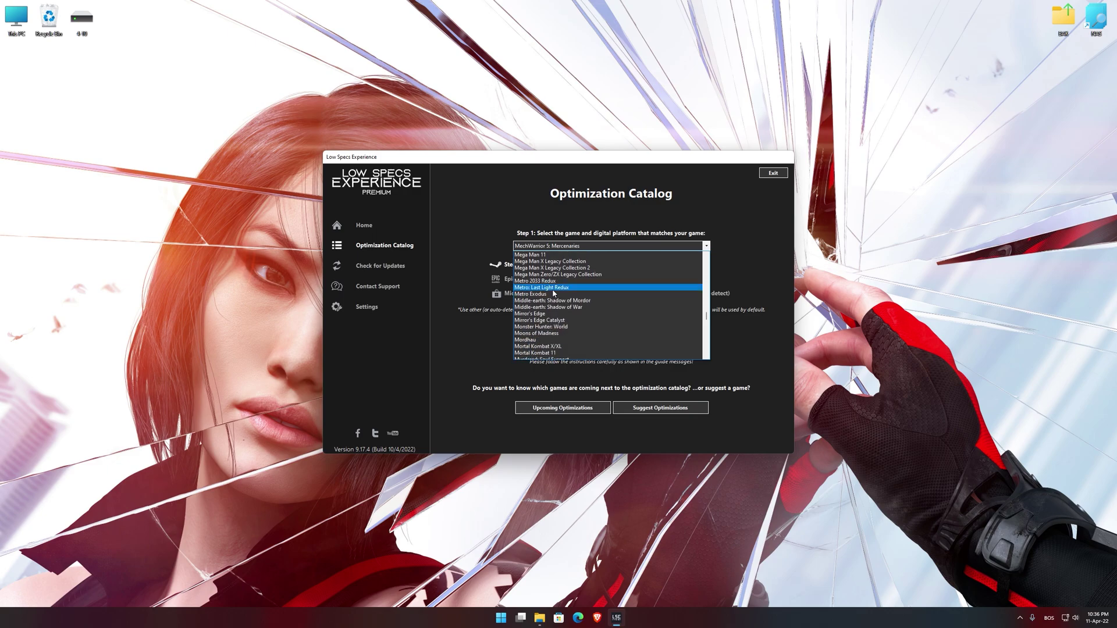
pyautogui.click(551, 322)
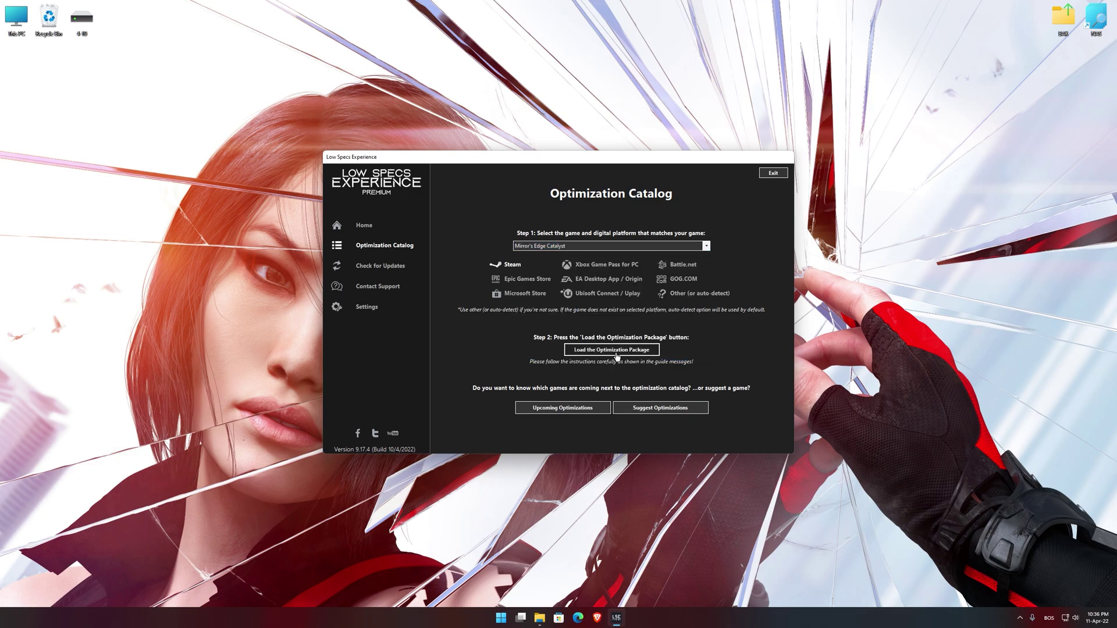
# Load the optimization package, pointing it to the Mirror's Edge Catalyst game folder.
pyautogui.click(617, 350)
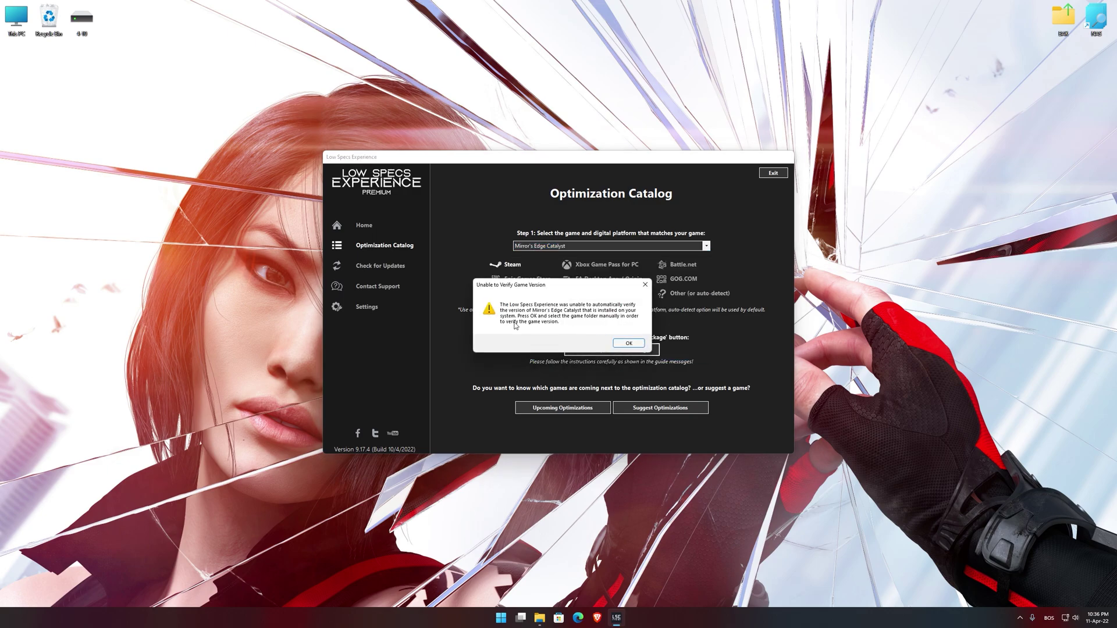
pyautogui.click(626, 343)
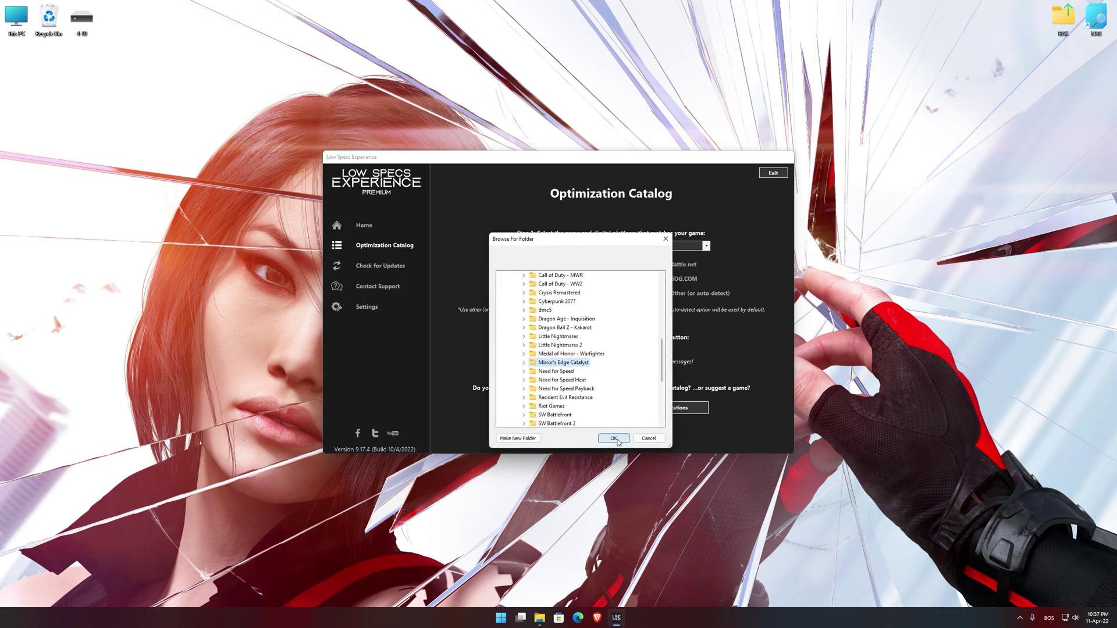
pyautogui.click(613, 439)
pyautogui.click(625, 344)
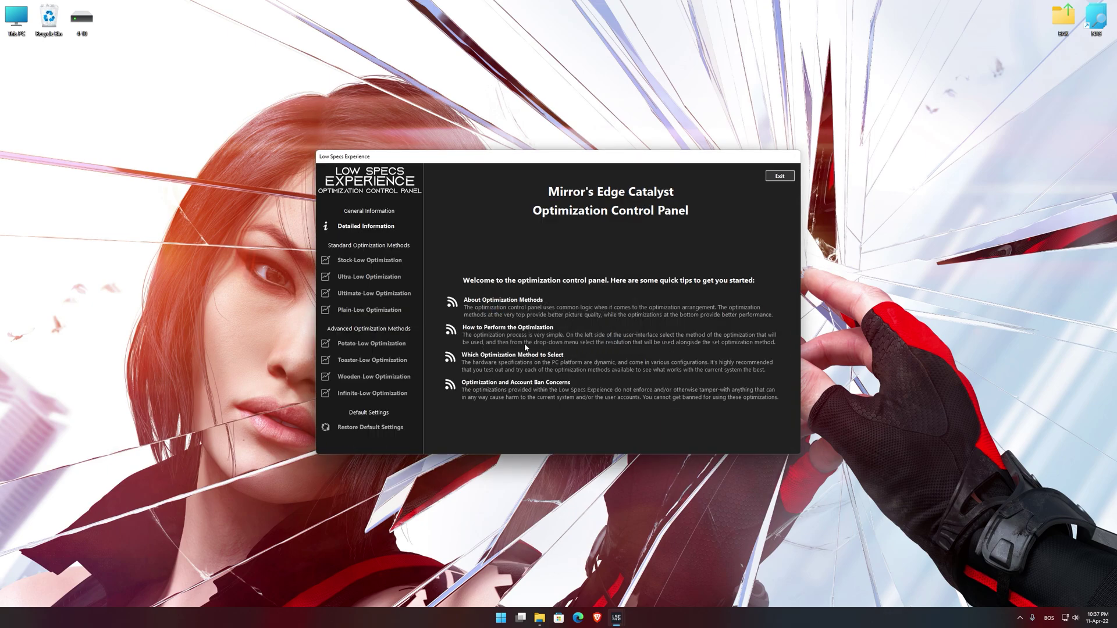
# Run Potato-Low optimization at 2560 x 1440, then confirm on the Restore Default Settings page.
pyautogui.click(356, 345)
pyautogui.click(611, 348)
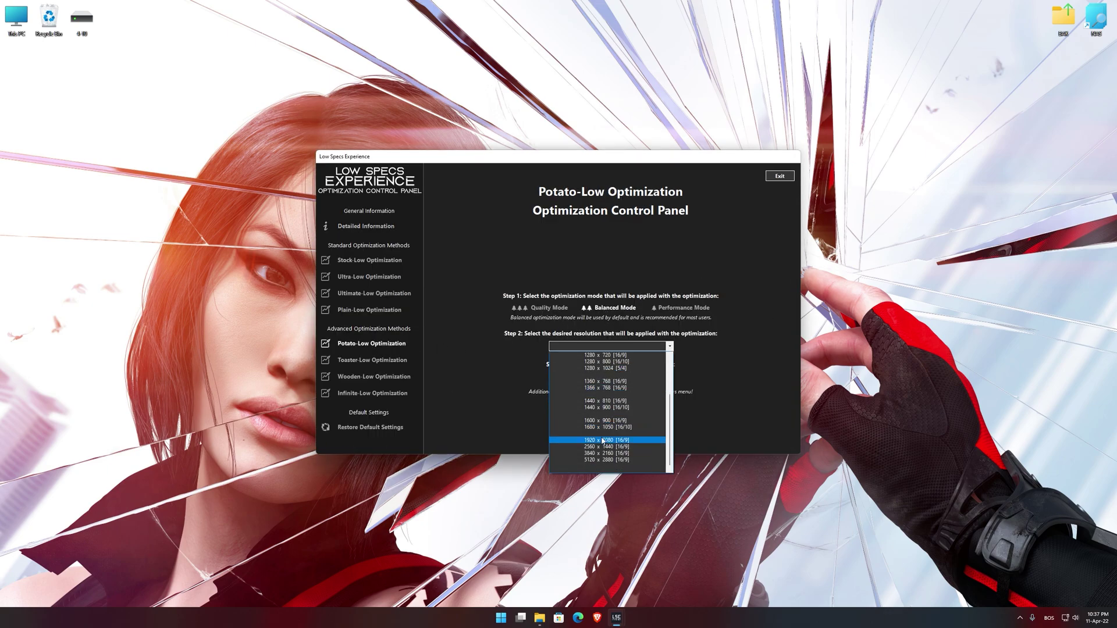
pyautogui.click(611, 445)
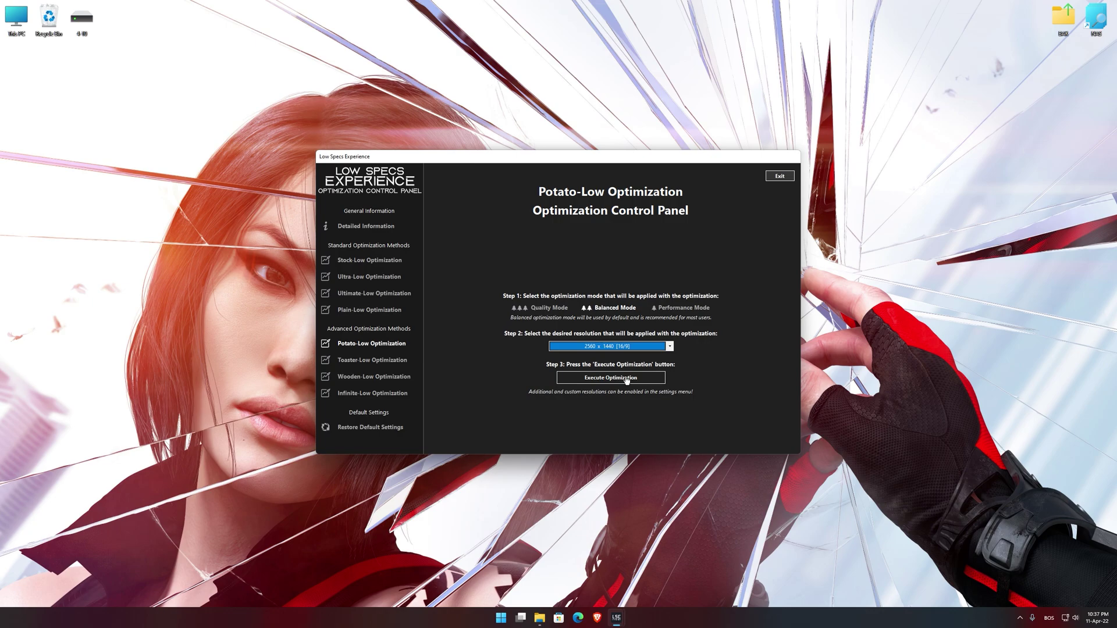
pyautogui.click(626, 380)
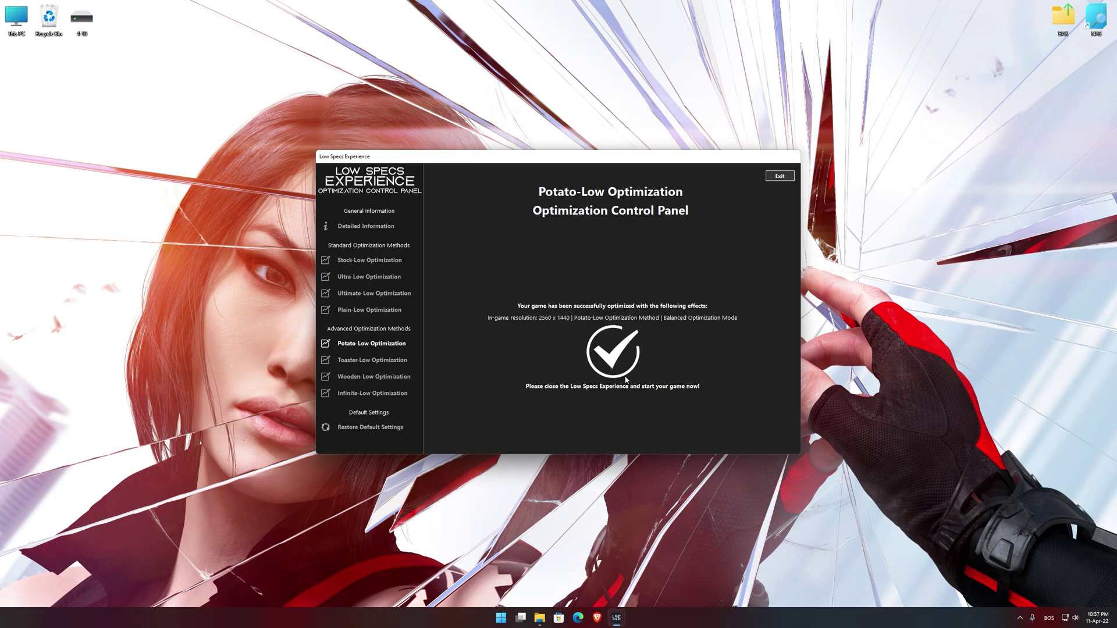
pyautogui.click(374, 429)
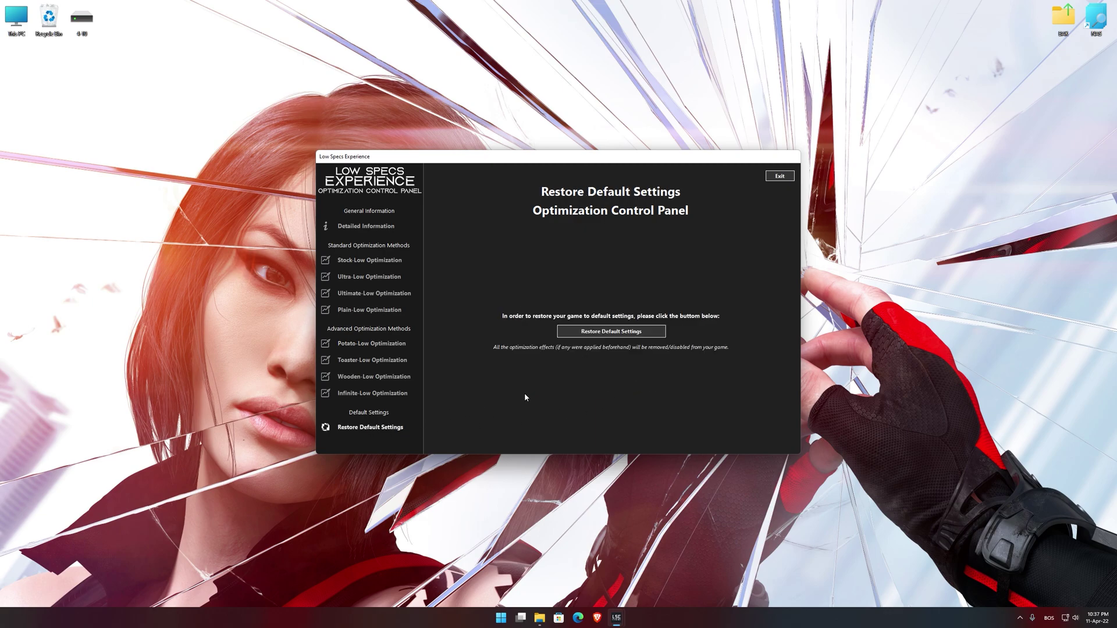
pyautogui.click(626, 333)
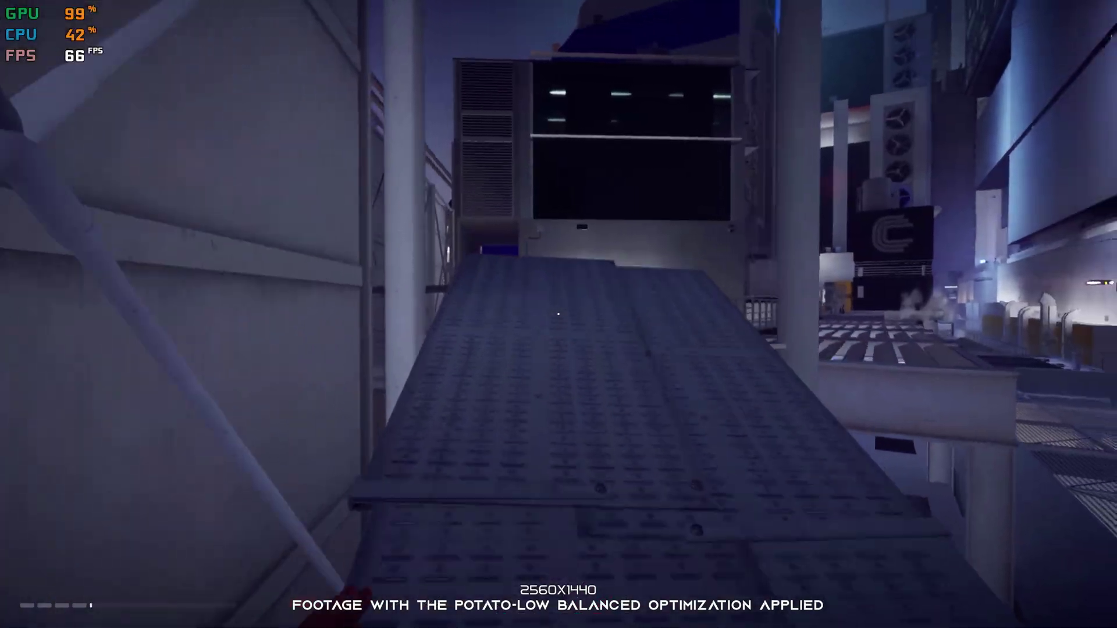